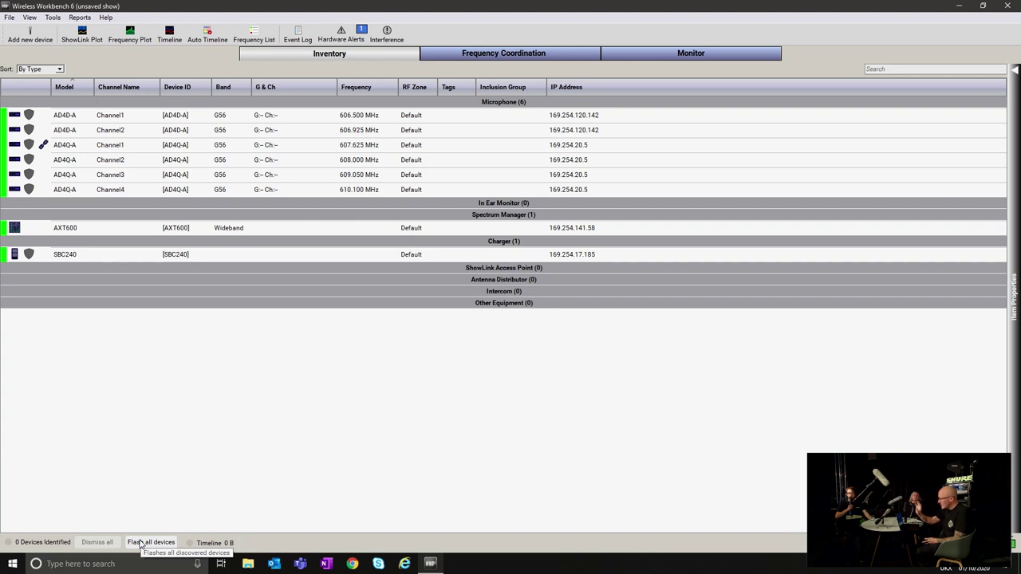
Flash all discovered devices and add the channel strip for Channel4 of the AD4Q-A receiver to the monitoring view
click(141, 544)
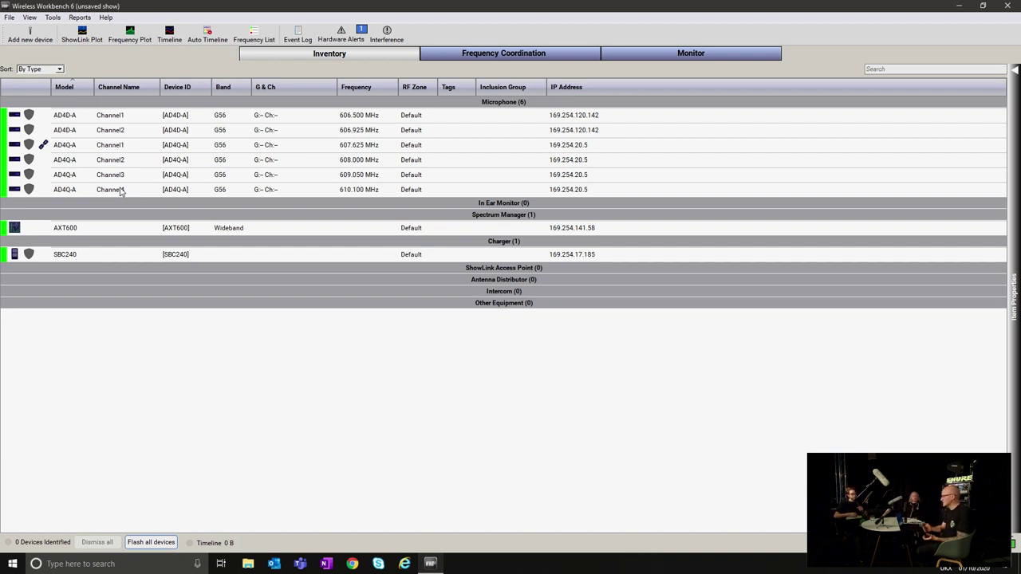
click(495, 58)
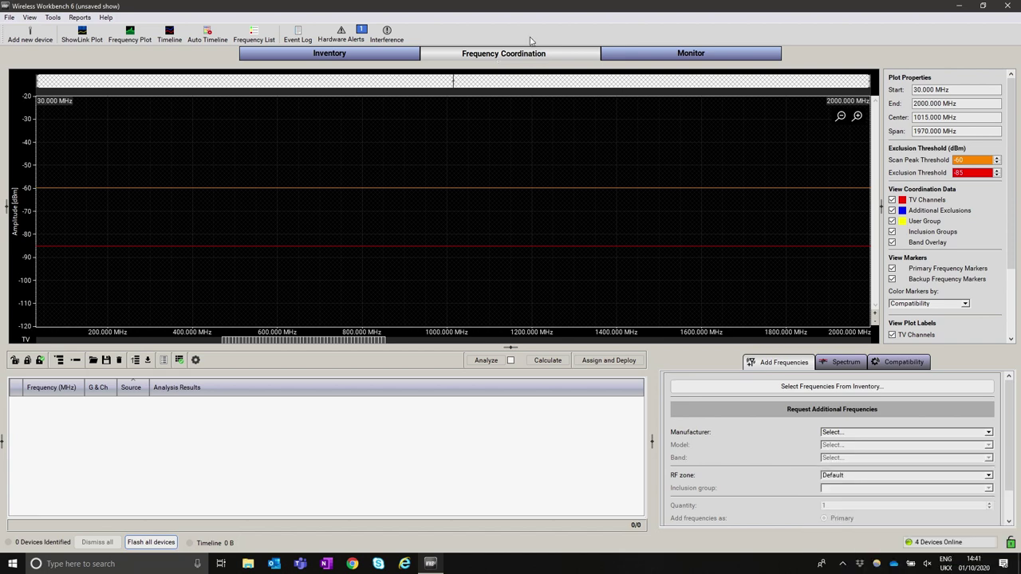
click(631, 60)
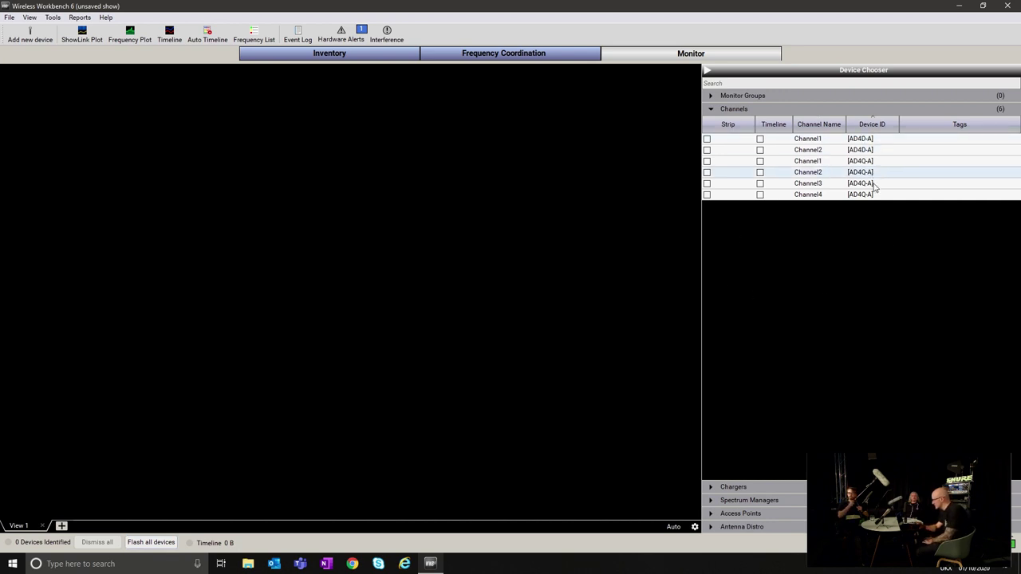
click(707, 196)
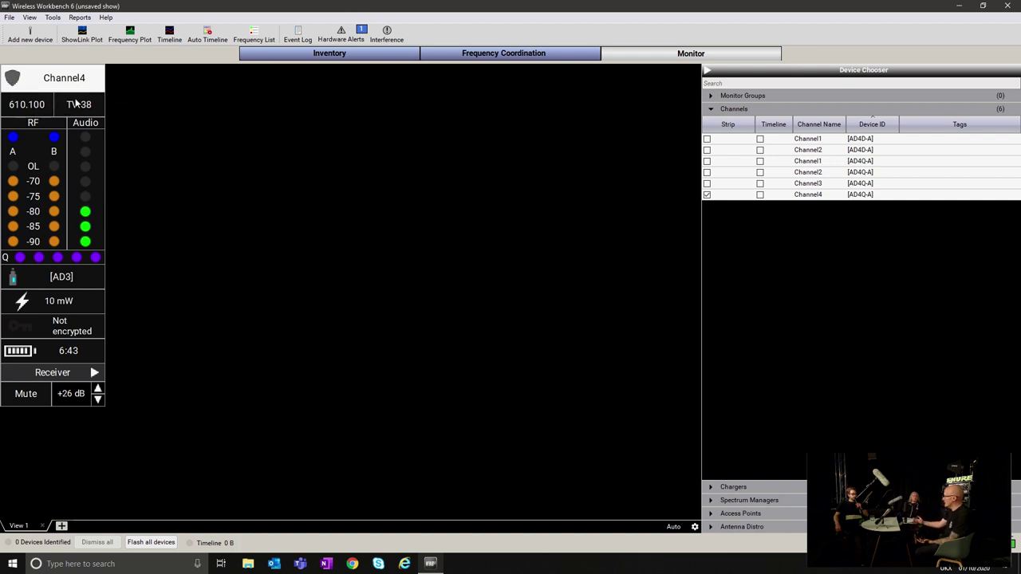
click(76, 301)
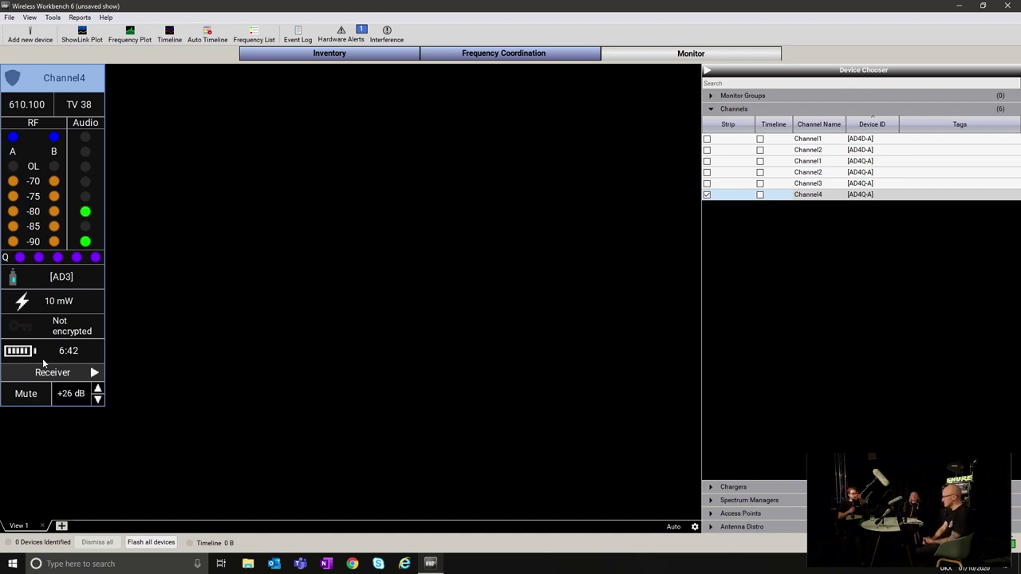
Rename Channel4 of the AD4Q-A receiver as VP82 in the inventory
click(291, 58)
click(111, 190)
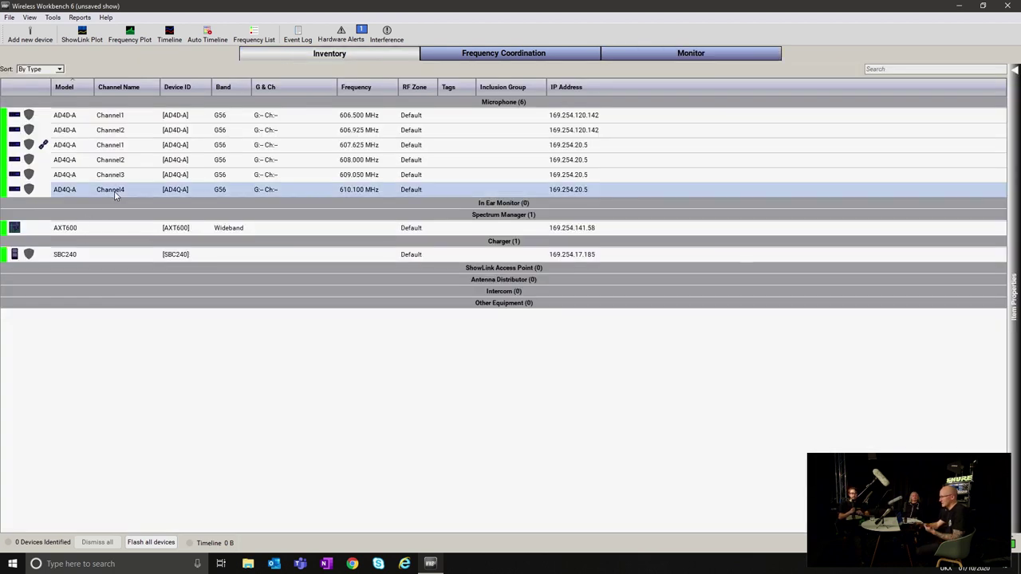
click(112, 190)
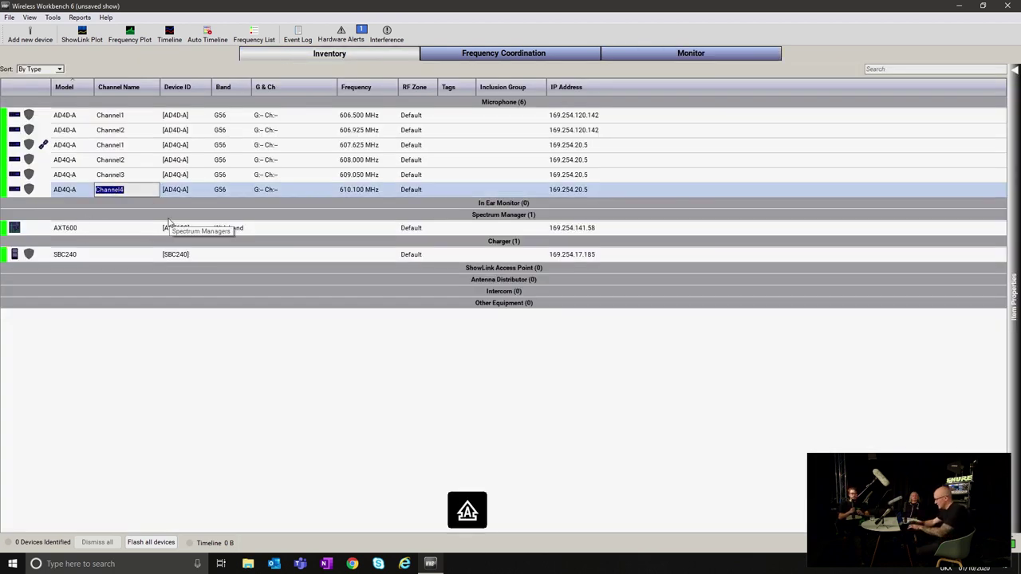
text(VP82)
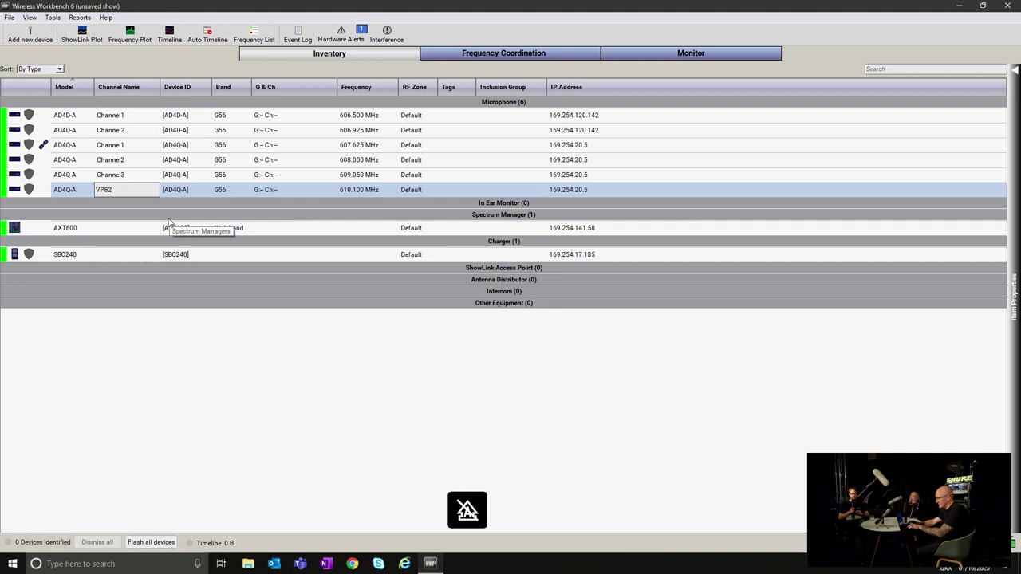
key(Return)
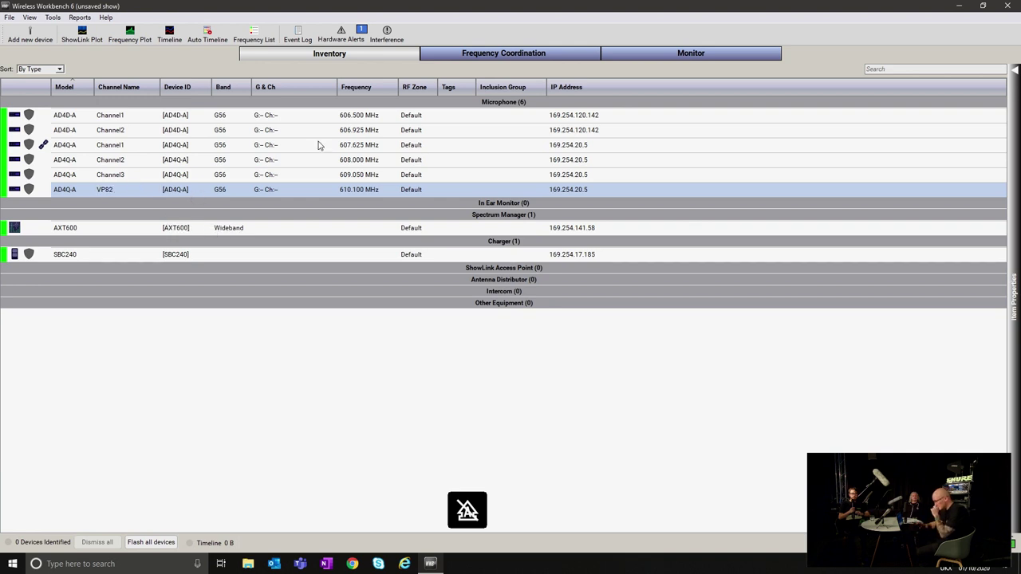
Assign the red colour #ff0000 to the VP82 channel strip in the monitoring view
click(652, 54)
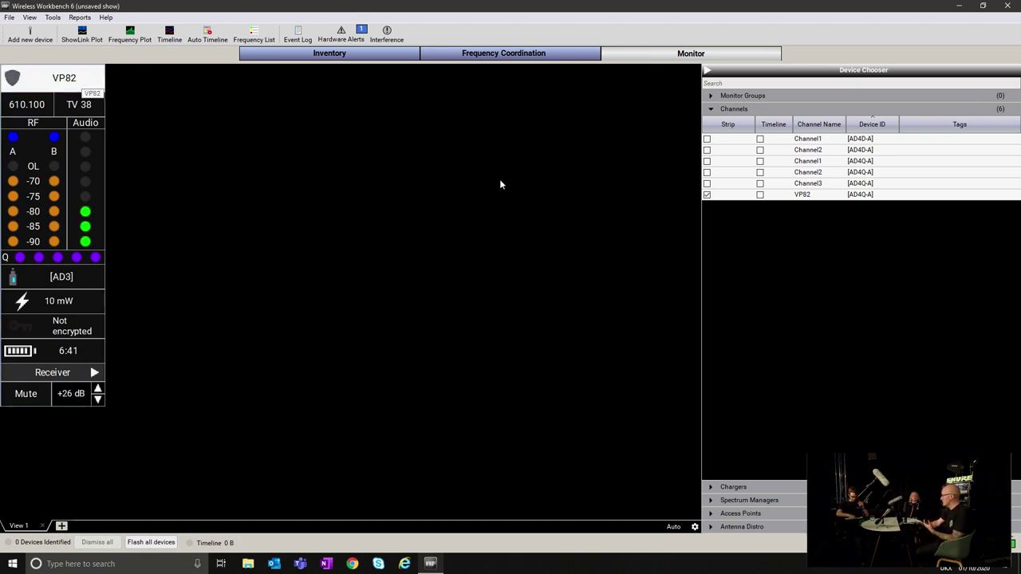
right_click(90, 87)
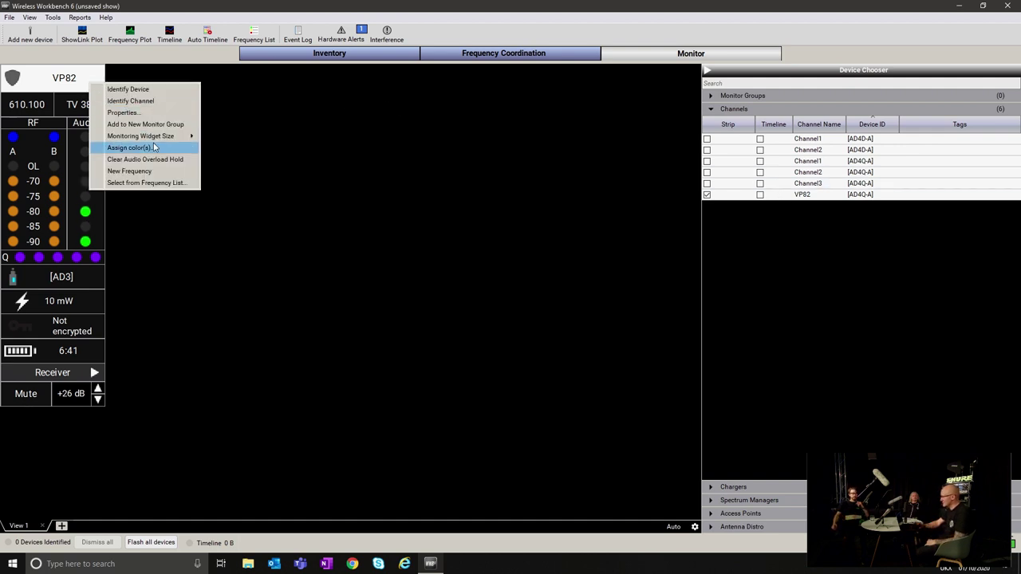
click(129, 148)
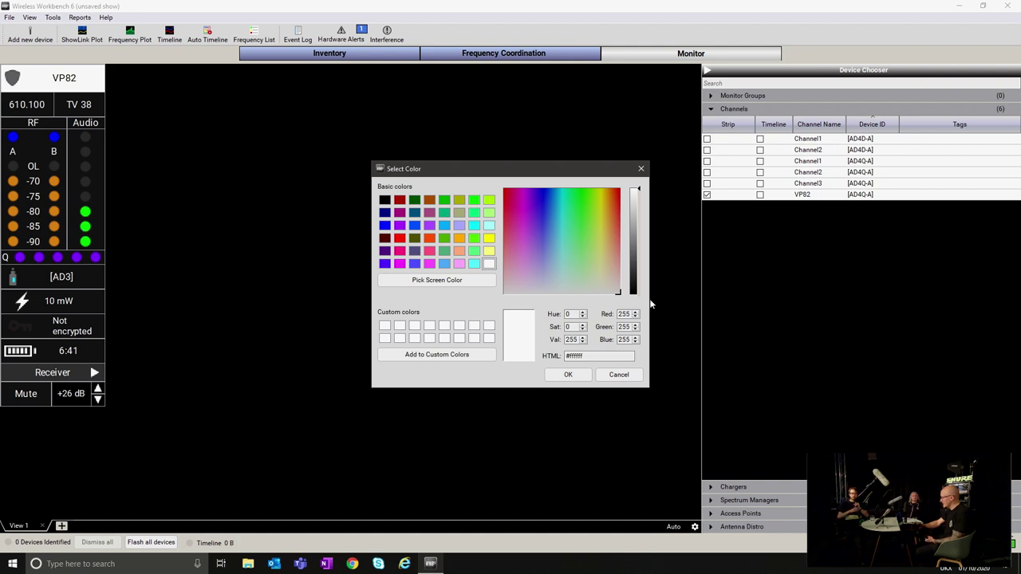
click(400, 238)
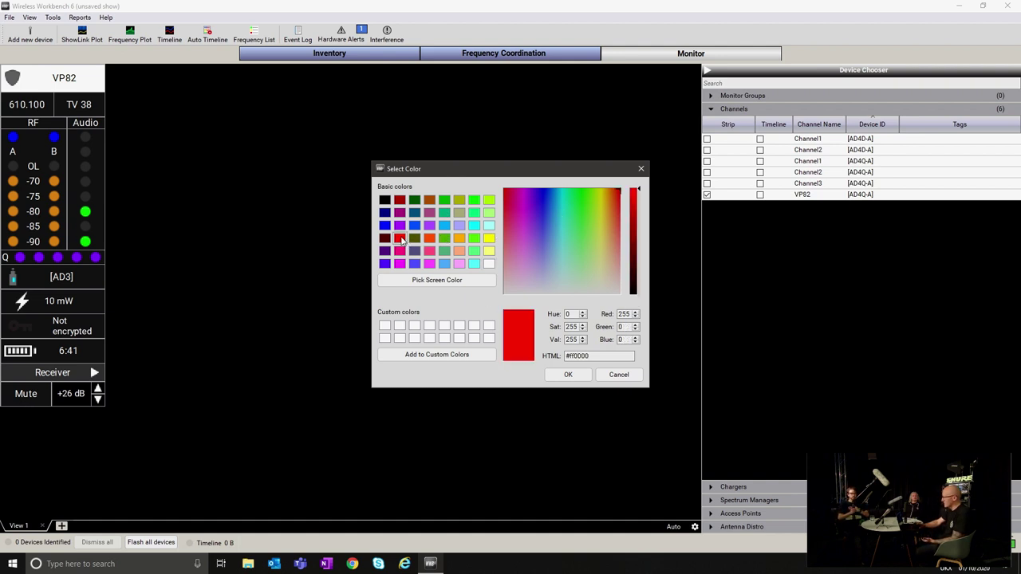
click(568, 376)
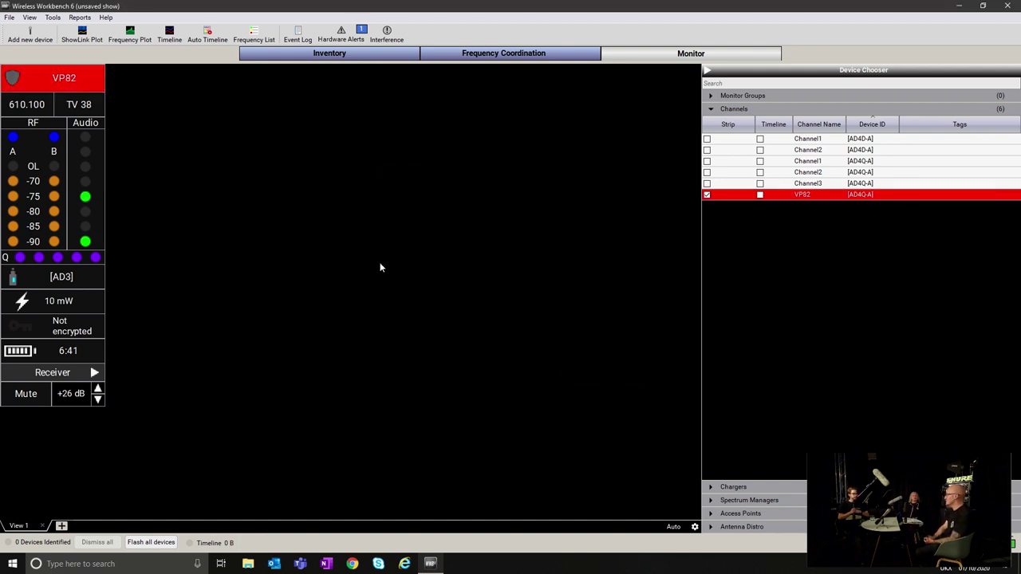
Set the monitoring widget size of the VP82 channel strip to Large
right_click(69, 74)
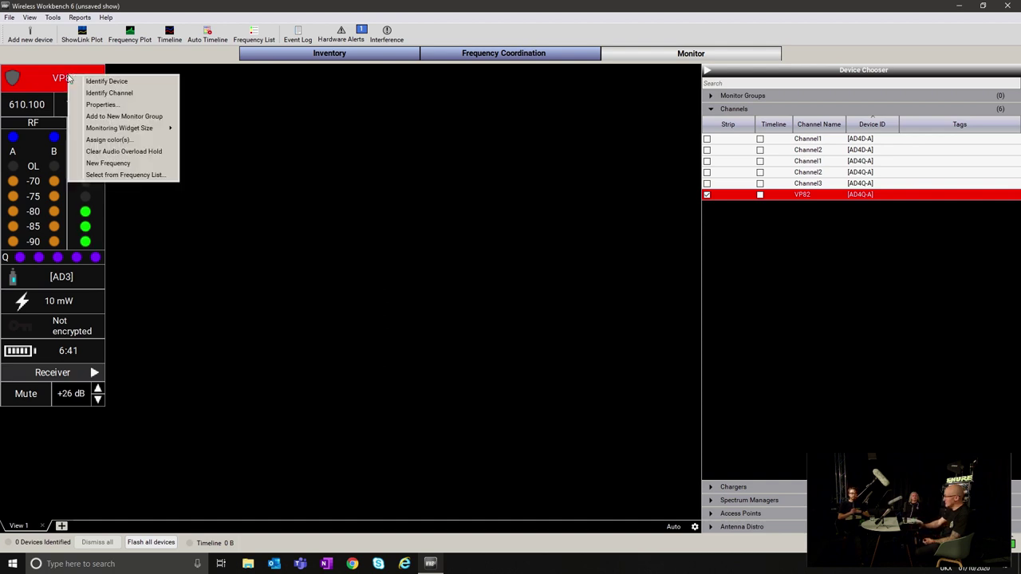
mouse_move(150, 132)
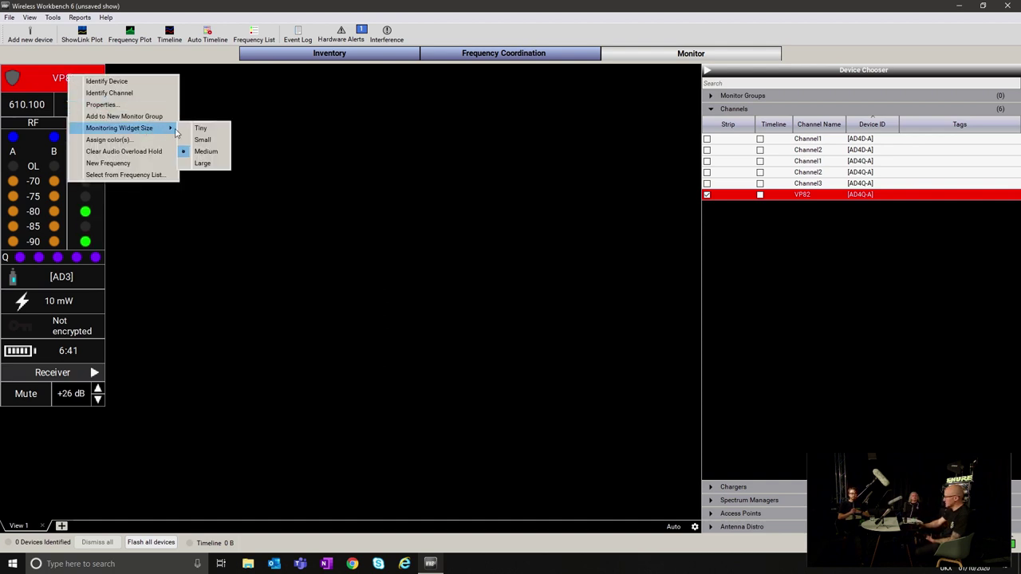
click(203, 164)
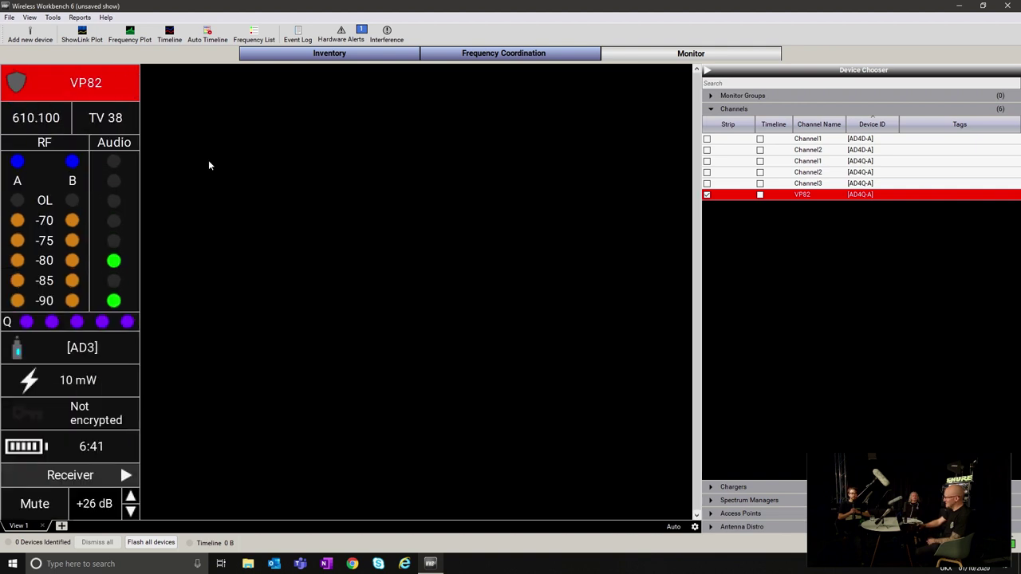
Add the AD4Q-A Channel3 and Channel2 strips beside VP82, and remove both from the monitoring view again
click(706, 185)
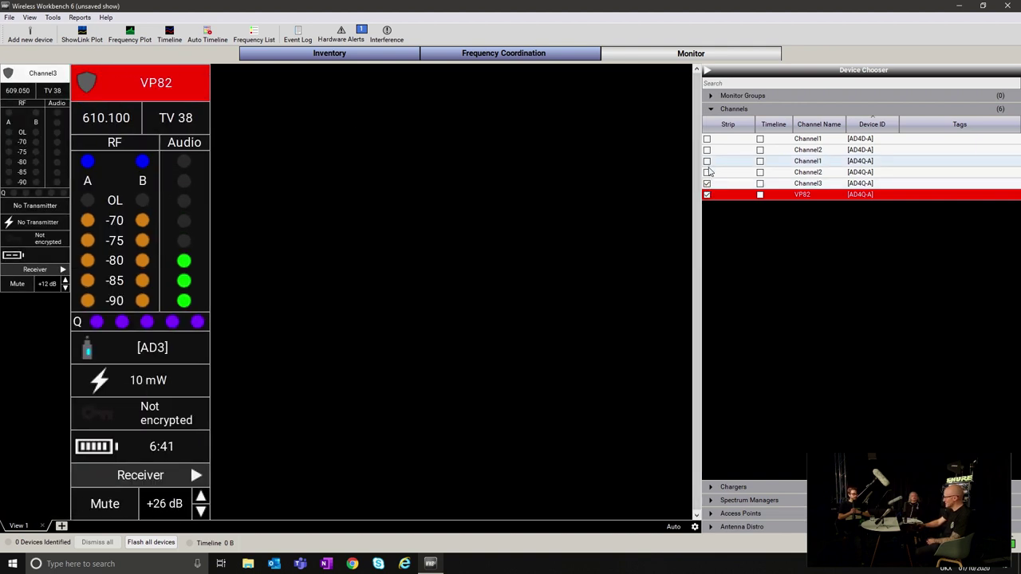
click(707, 172)
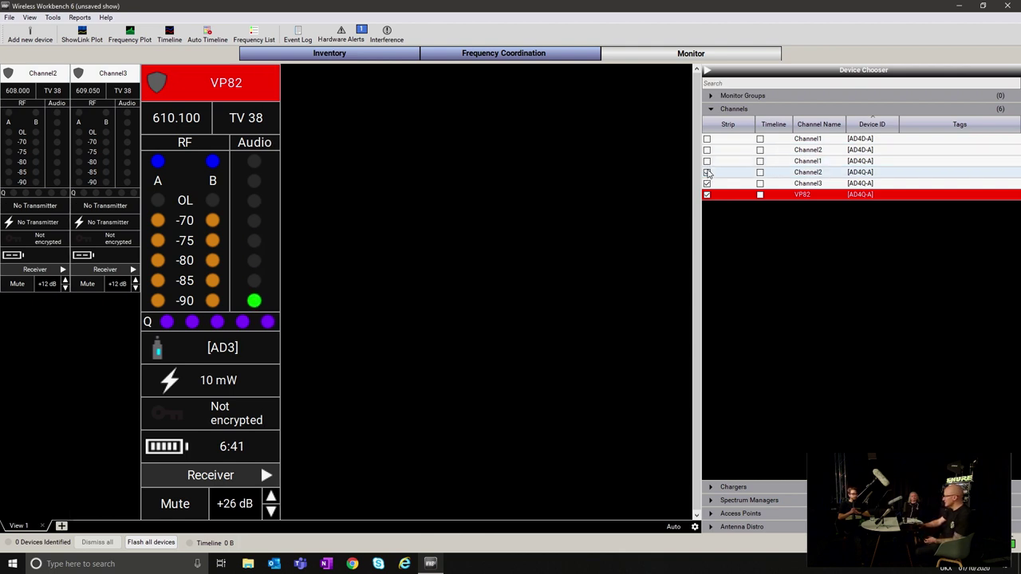
click(707, 183)
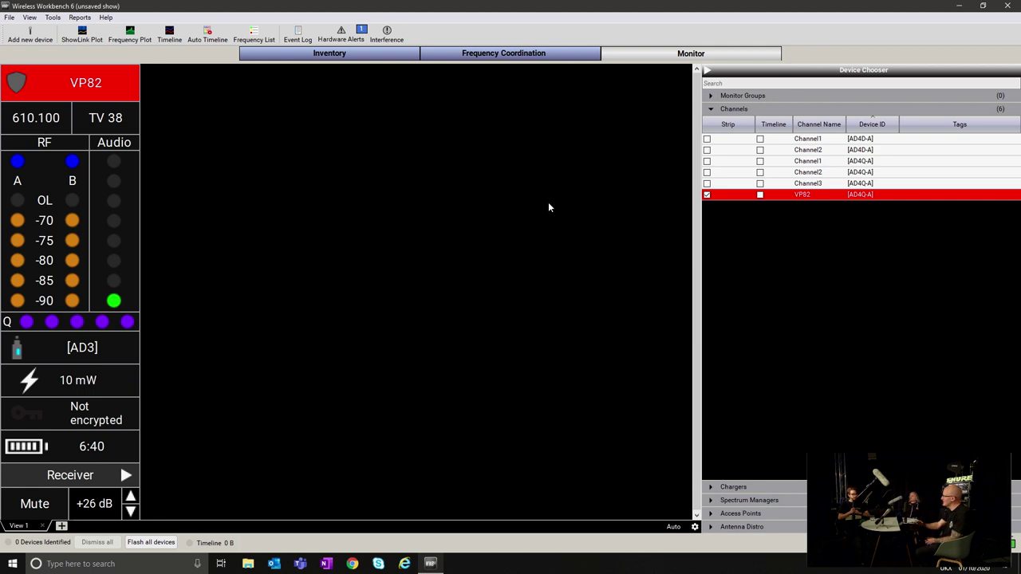
Try the Small monitoring widget size on the VP82 channel strip and set it back to Medium
right_click(71, 95)
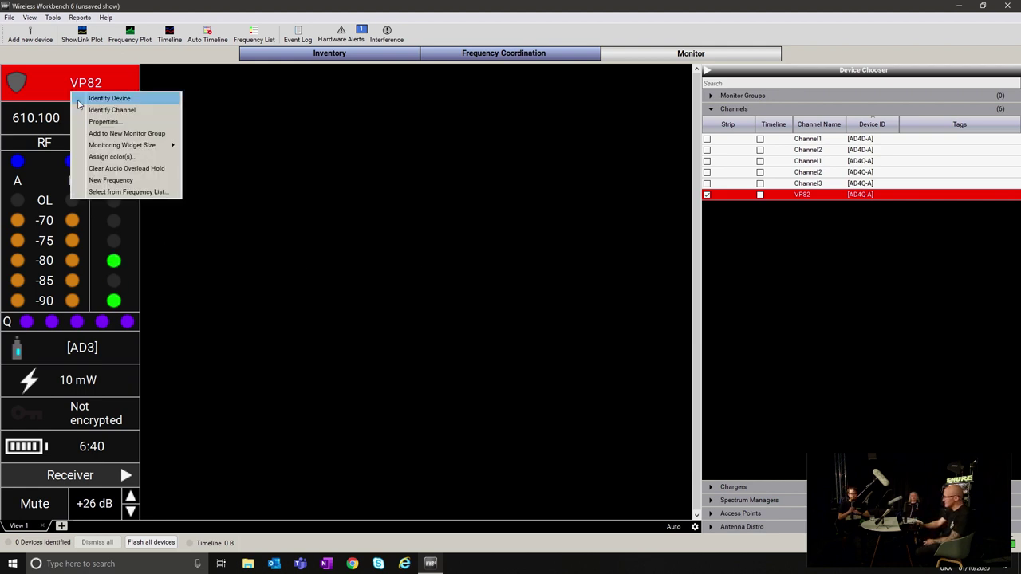
mouse_move(160, 145)
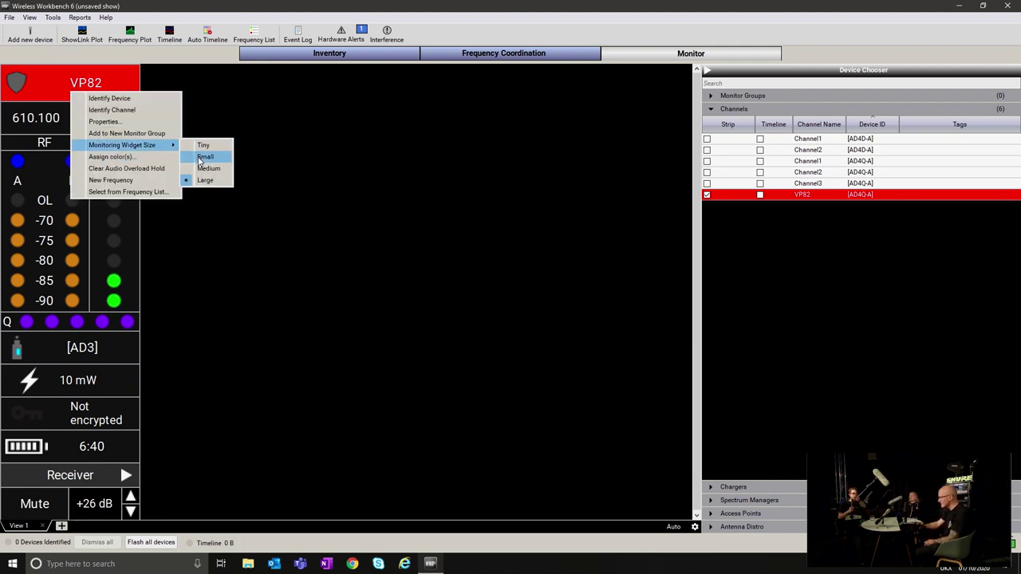
click(200, 157)
right_click(53, 82)
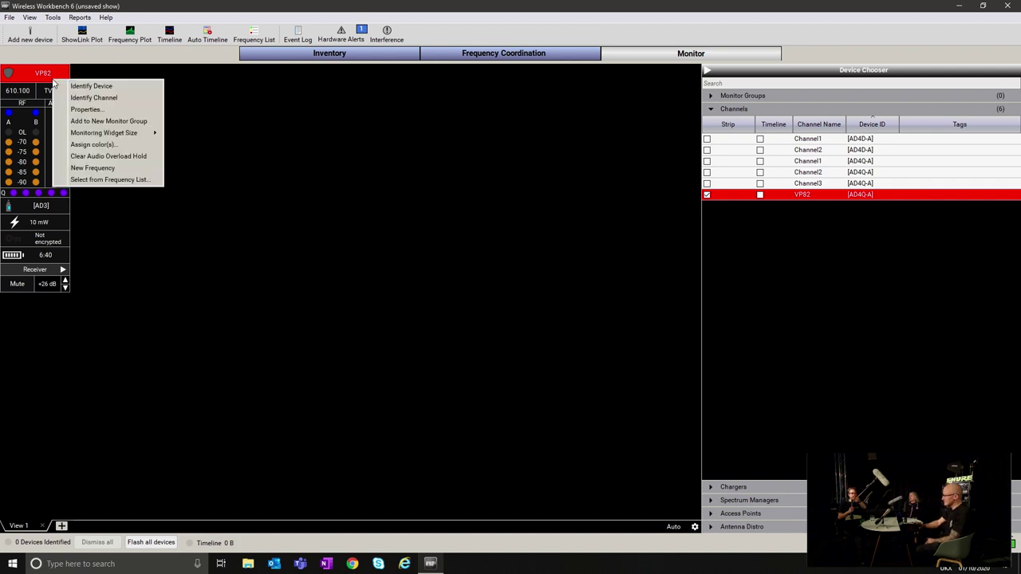
mouse_move(134, 132)
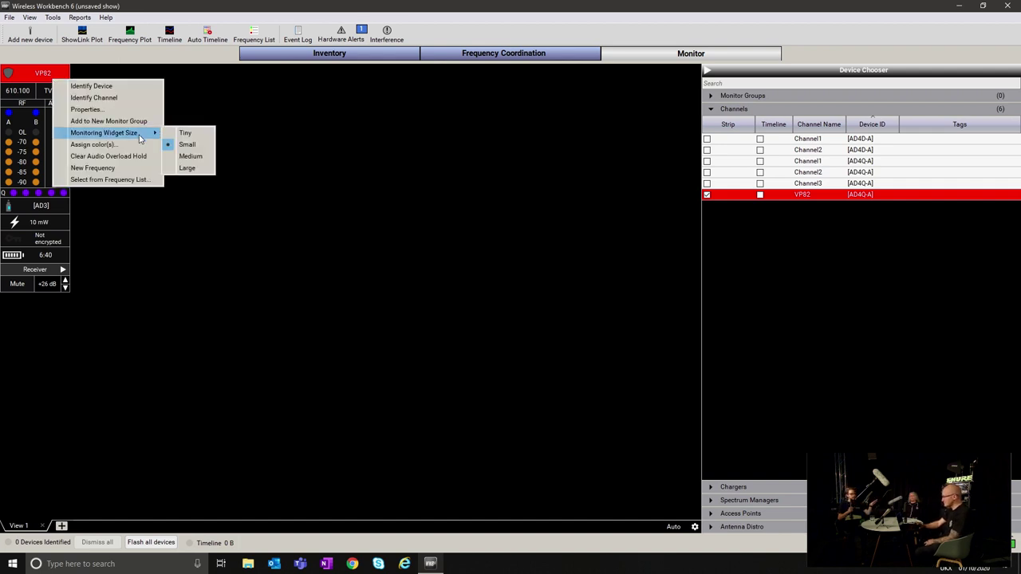
click(183, 158)
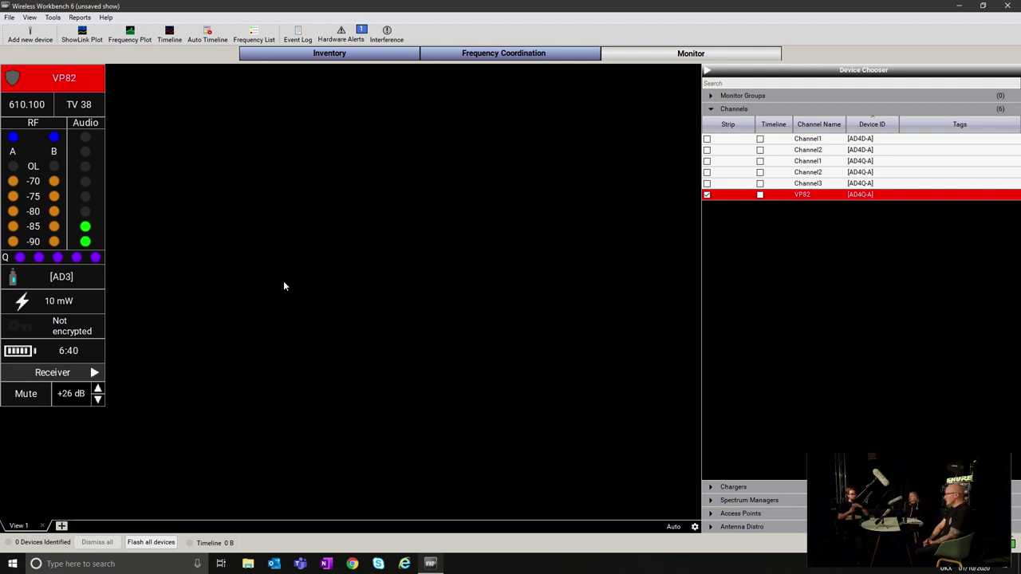
Lower the receiver gain of the VP82 channel to -8 dB on its channel strip
click(98, 403)
click(98, 402)
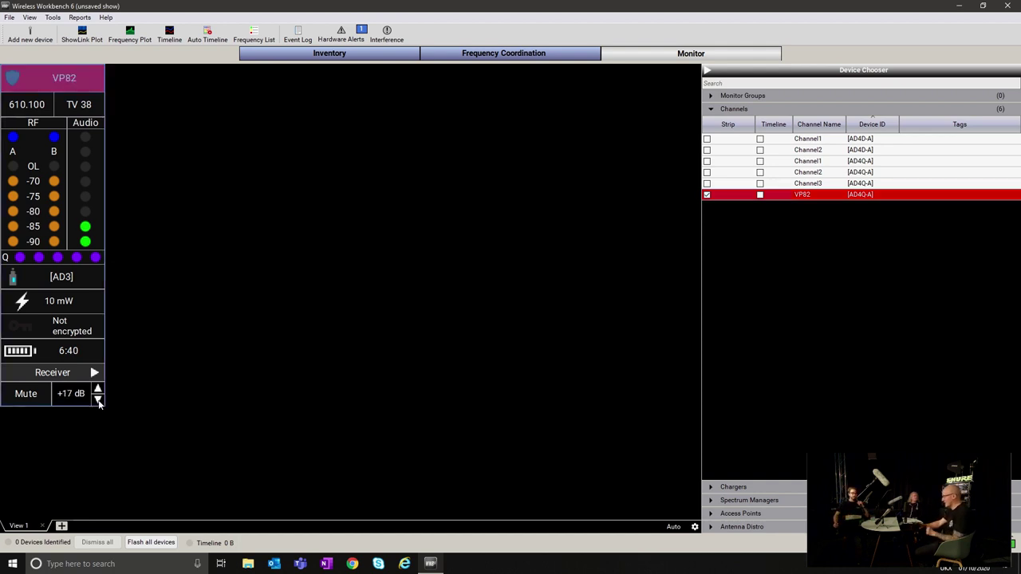
click(98, 402)
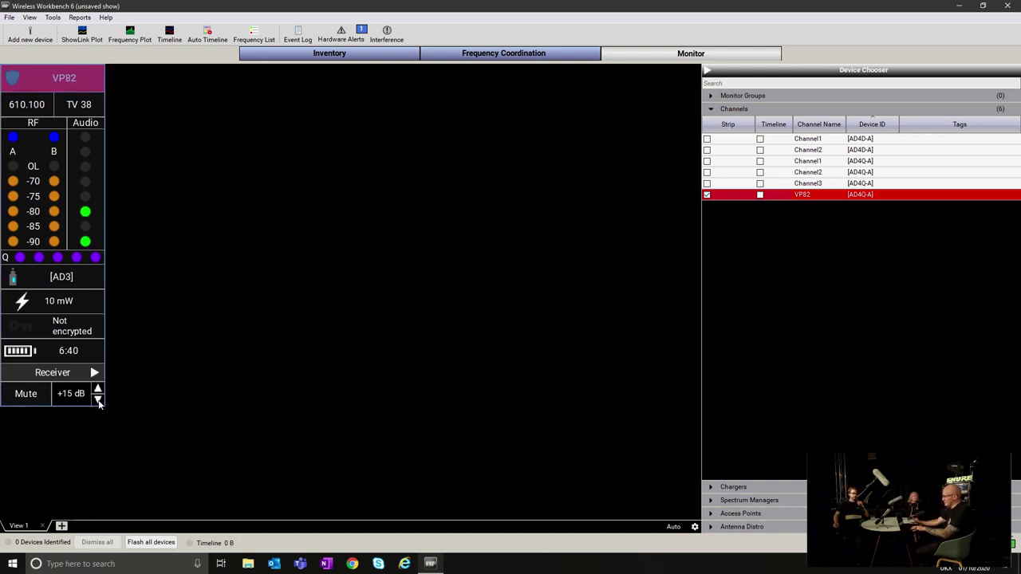
click(98, 402)
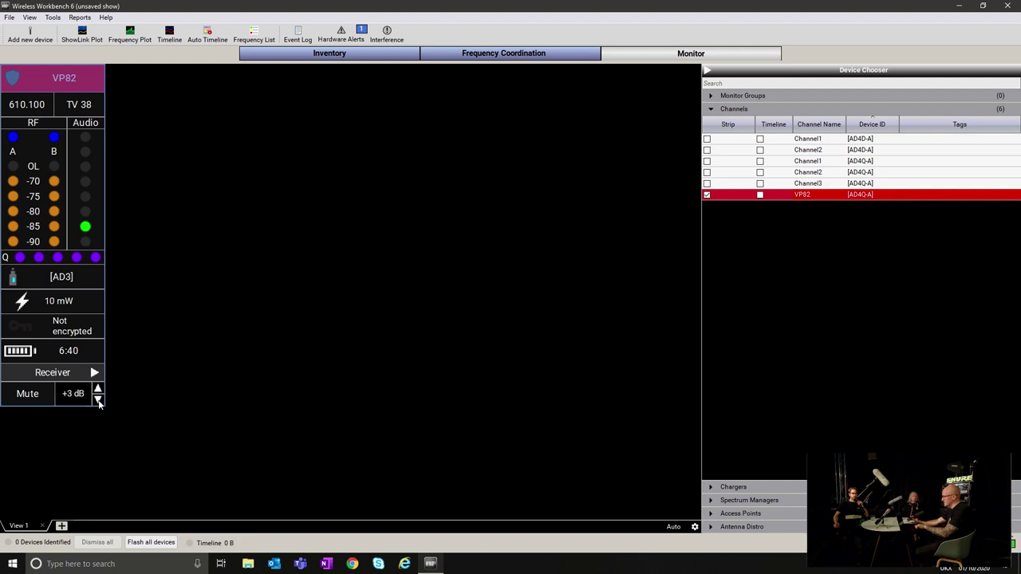
click(98, 403)
click(98, 403)
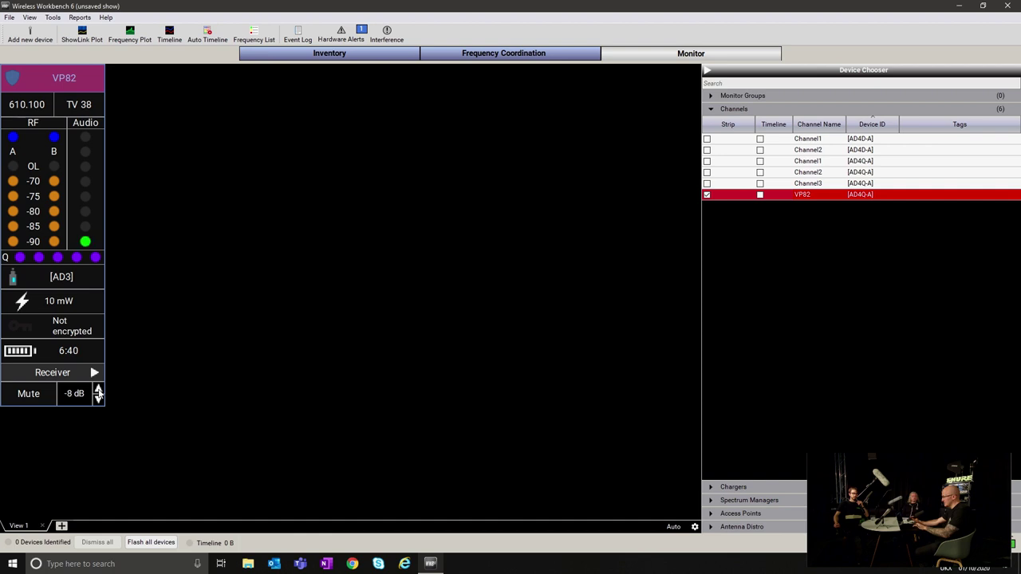
Raise the receiver gain of the VP82 channel to +30 dB on its channel strip
click(98, 388)
click(98, 388)
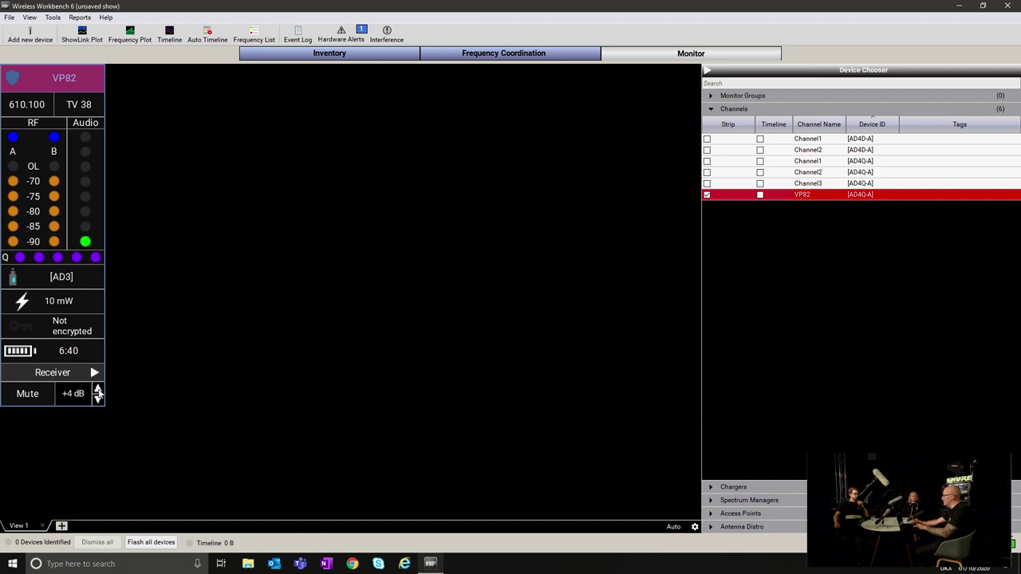
click(99, 388)
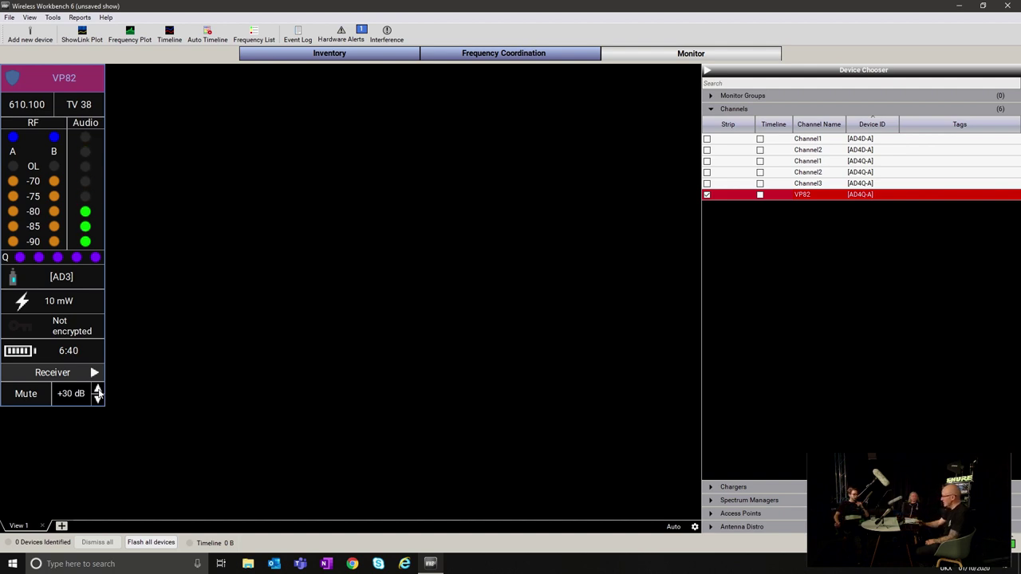
click(43, 397)
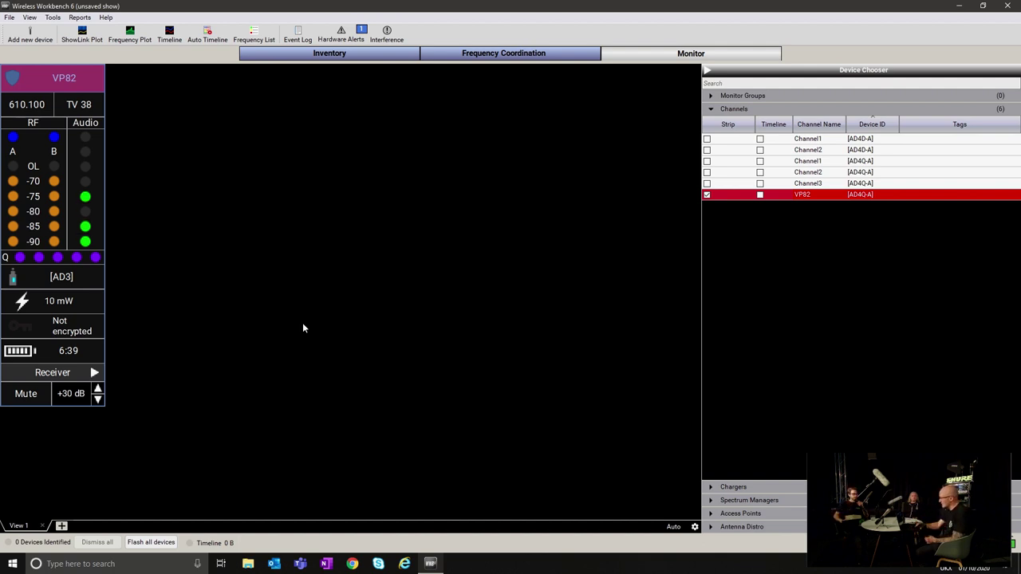
Show the VP82 channel's timeline, with the transmitter signal graph on slot 1 and the battery graph on the 0 to 5 bar scale
click(760, 195)
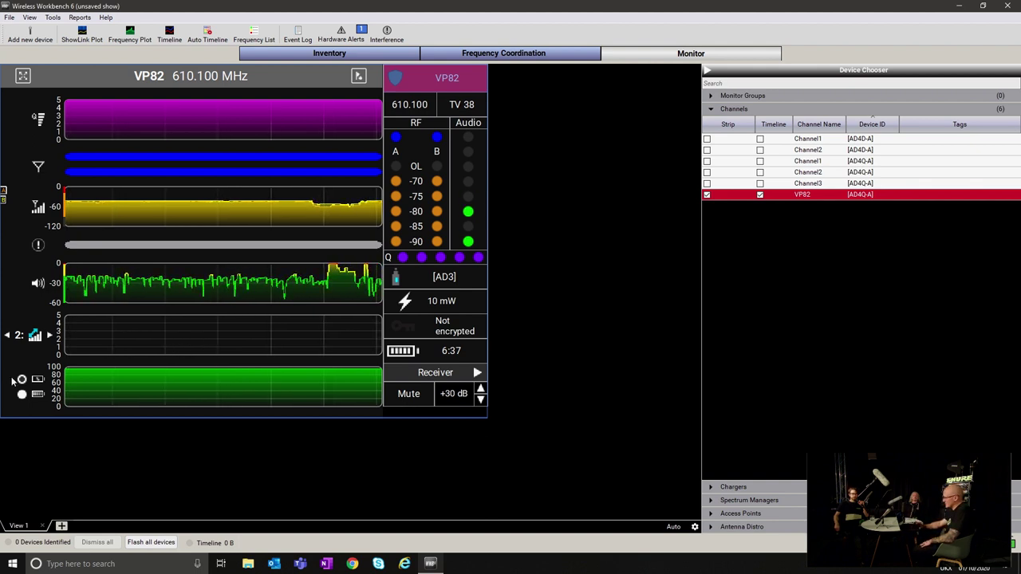
click(8, 336)
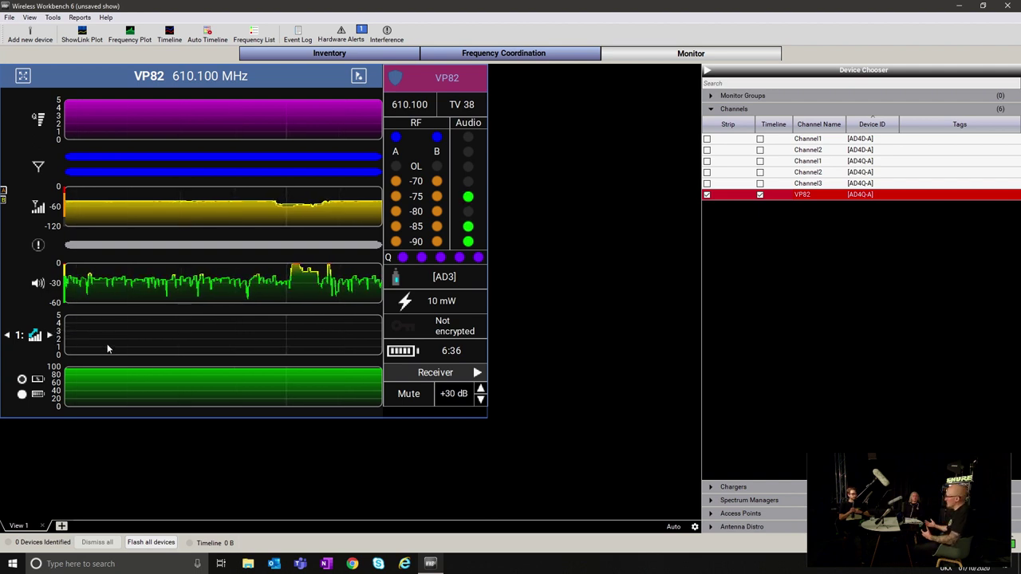
click(22, 379)
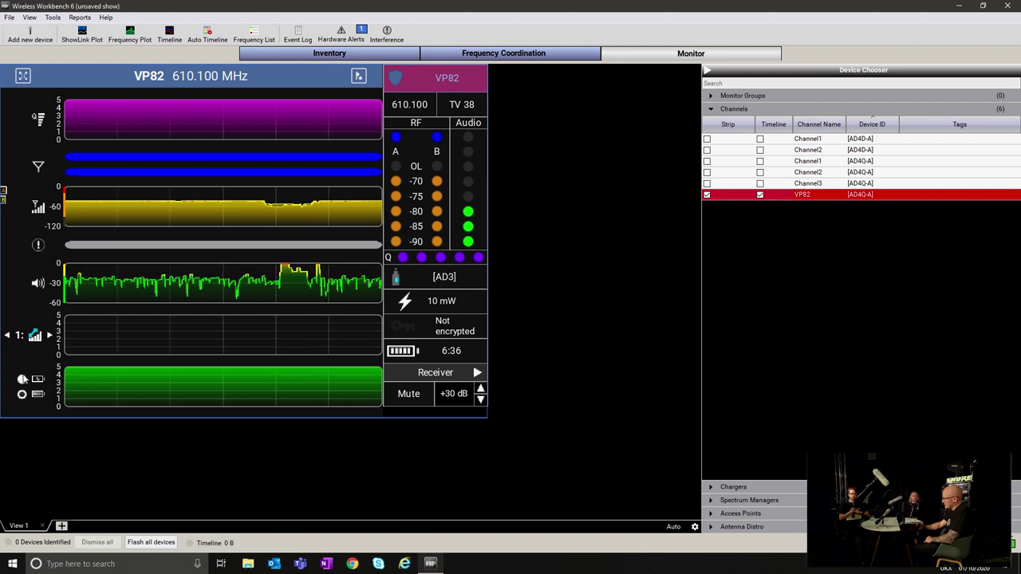
Set the VP82 timeline's battery graph to the 0 to 100 scale, and toggle the timeline off and back on
click(22, 379)
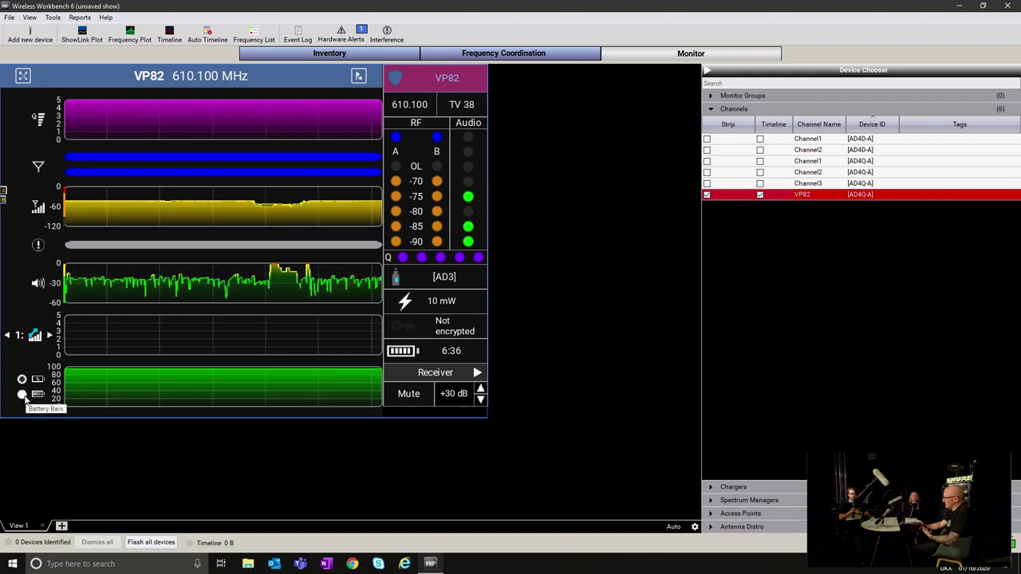
click(23, 395)
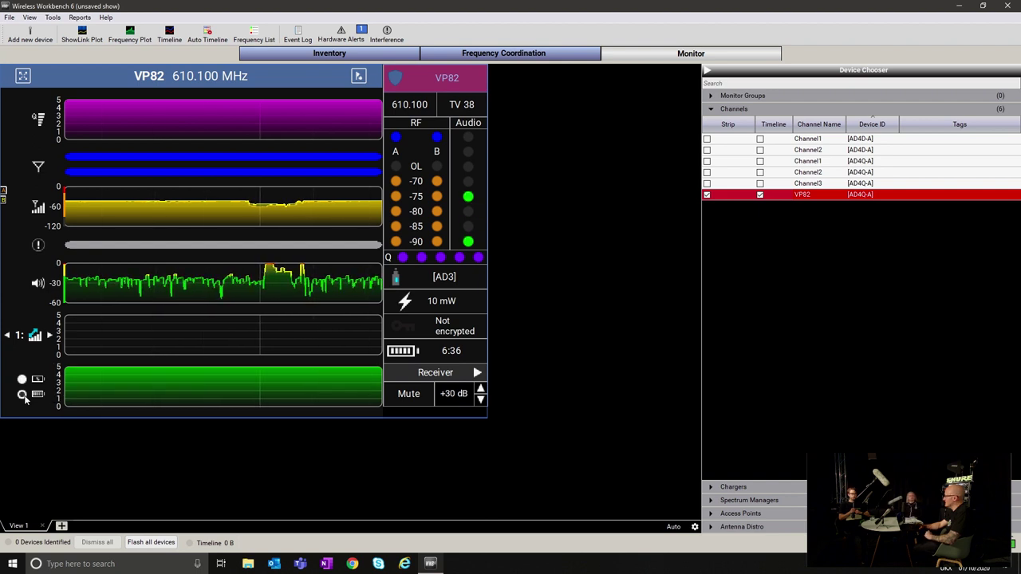
click(23, 379)
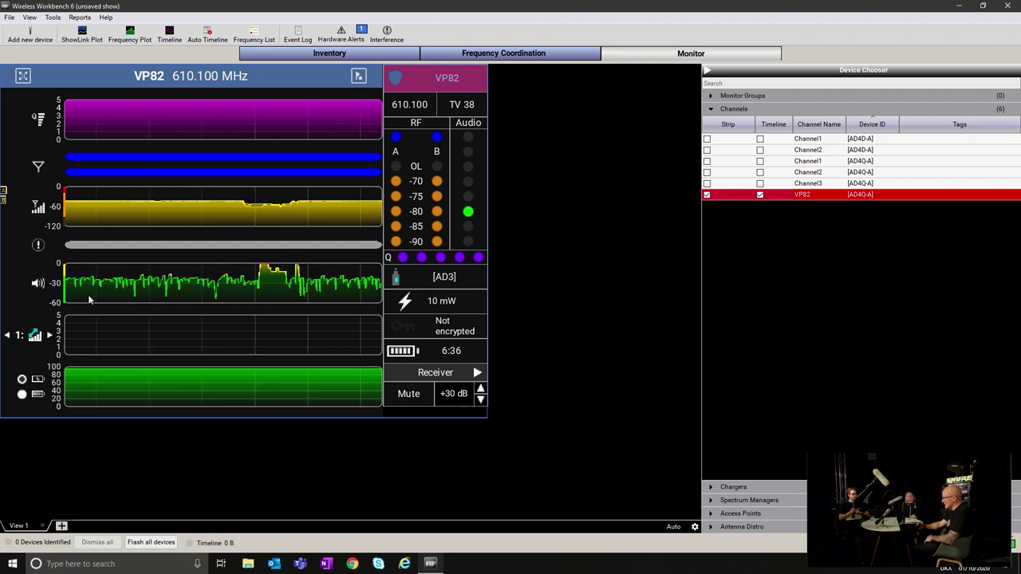
click(760, 194)
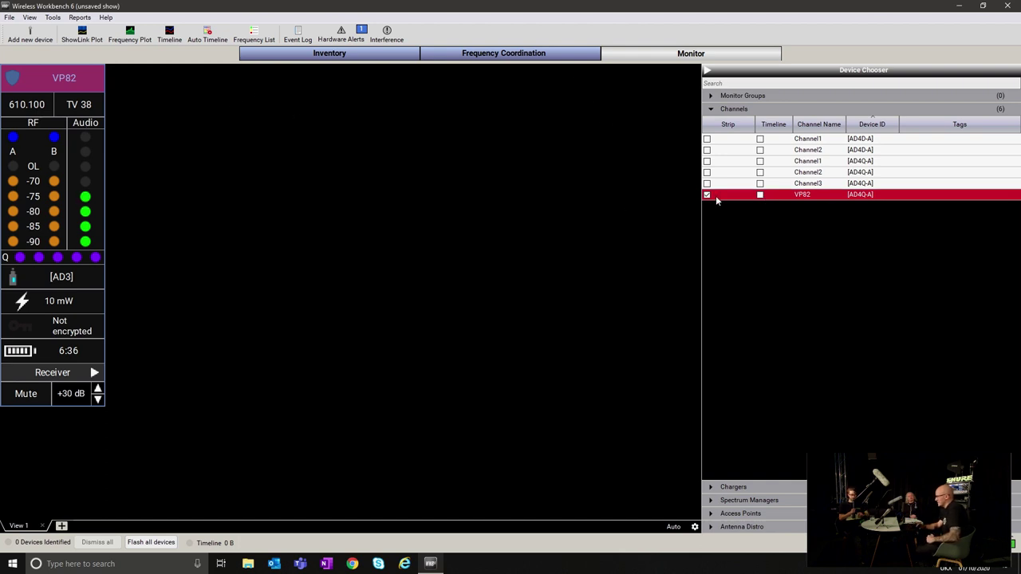
click(760, 195)
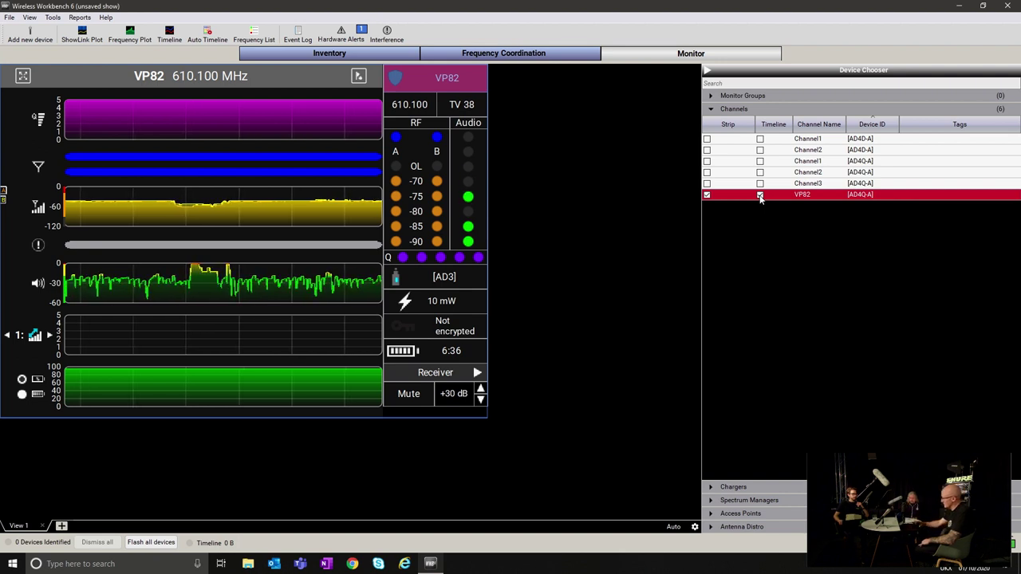
Capture an Auto Timeline of all channels, check the graph display options of the 607.625 MHz Channel1, and show the log information
click(207, 36)
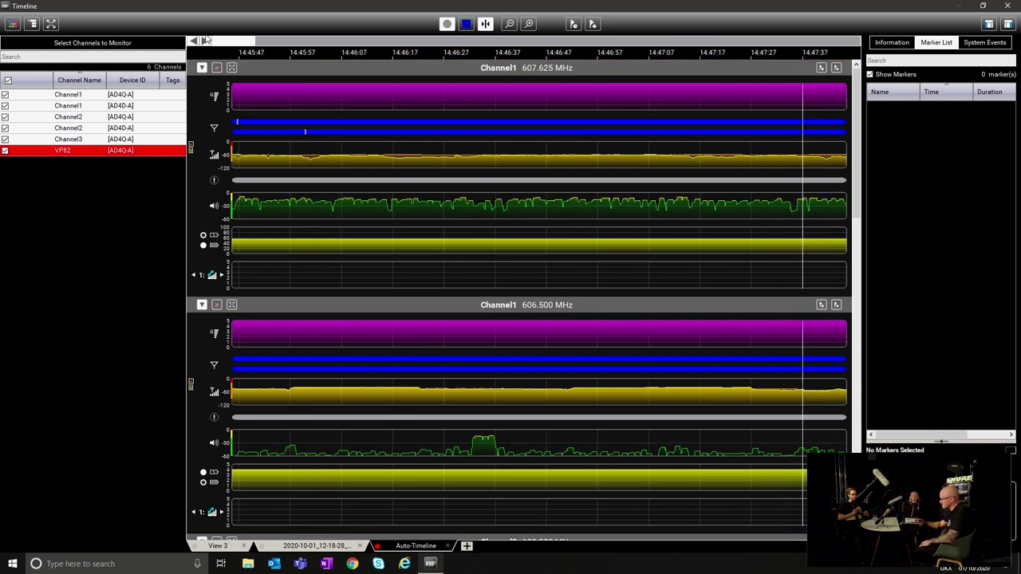
click(216, 68)
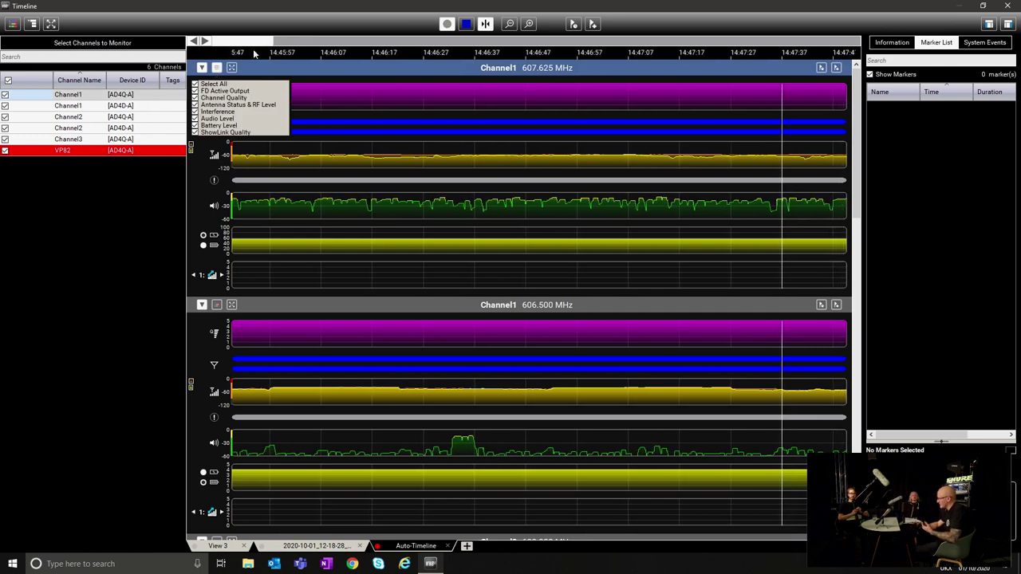
click(663, 182)
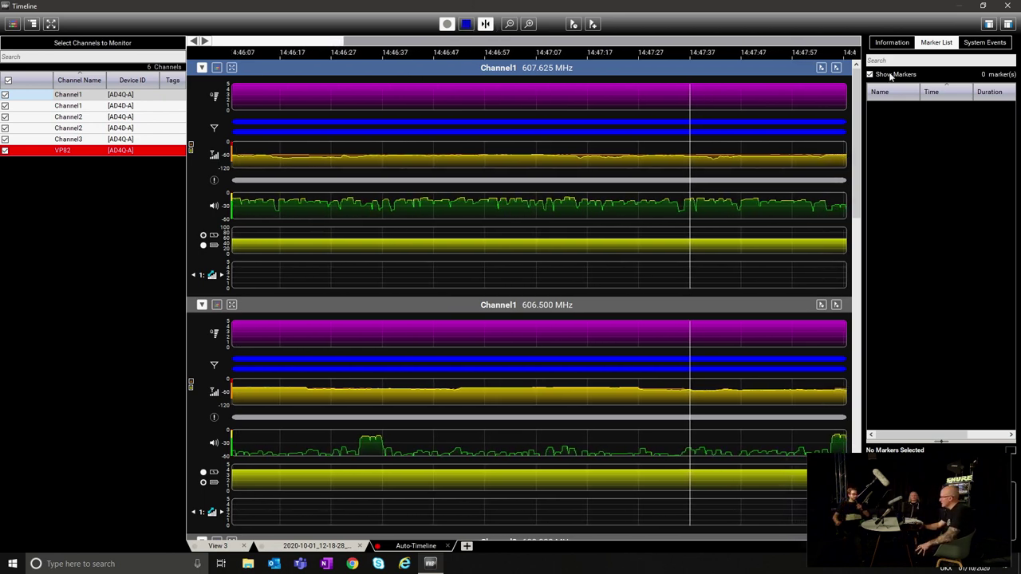
click(901, 42)
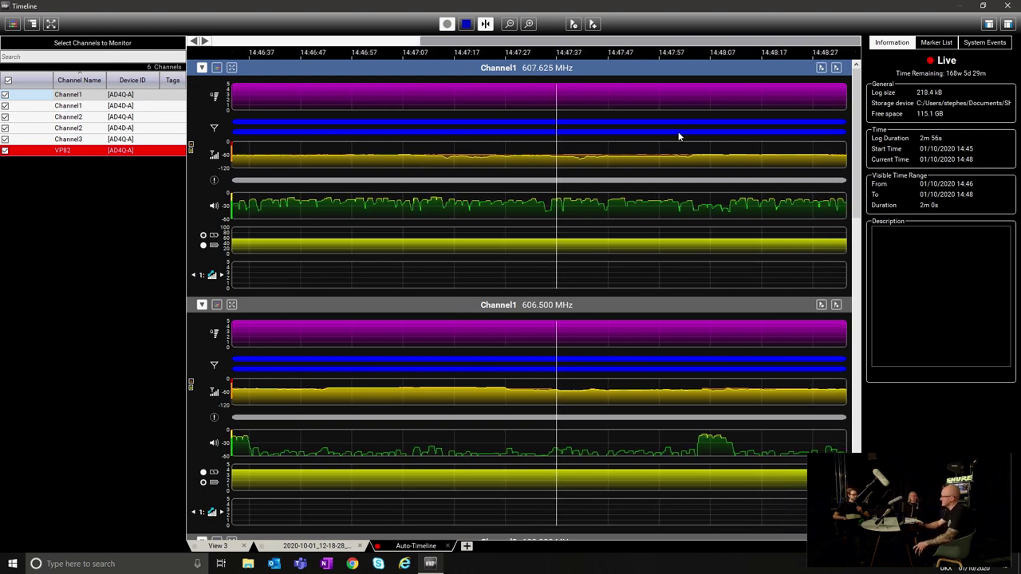
Stop the Auto Timeline, discard and delete its recording without saving, and close the timeline window
click(468, 25)
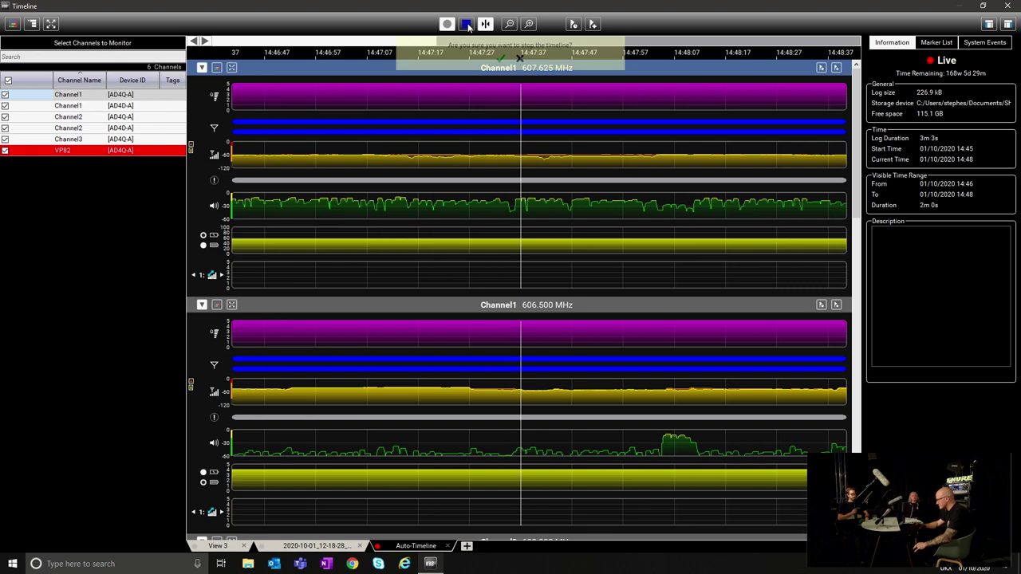
click(500, 57)
click(593, 336)
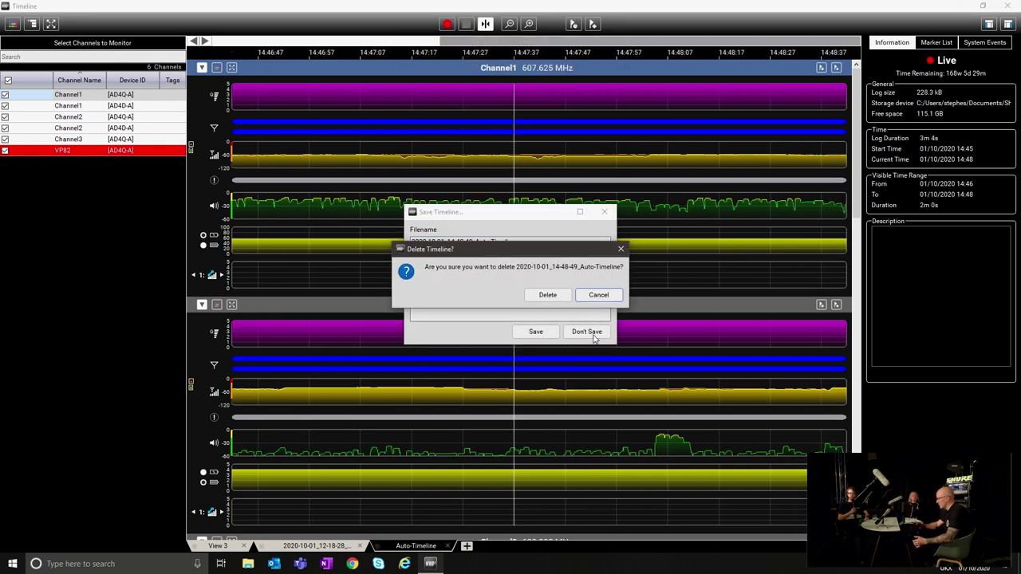
click(557, 299)
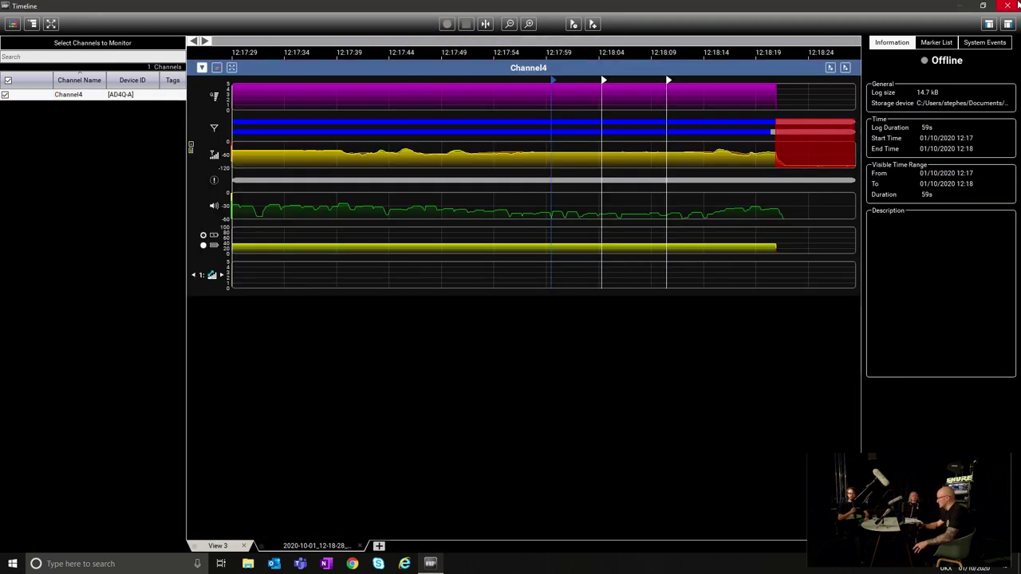
click(1010, 7)
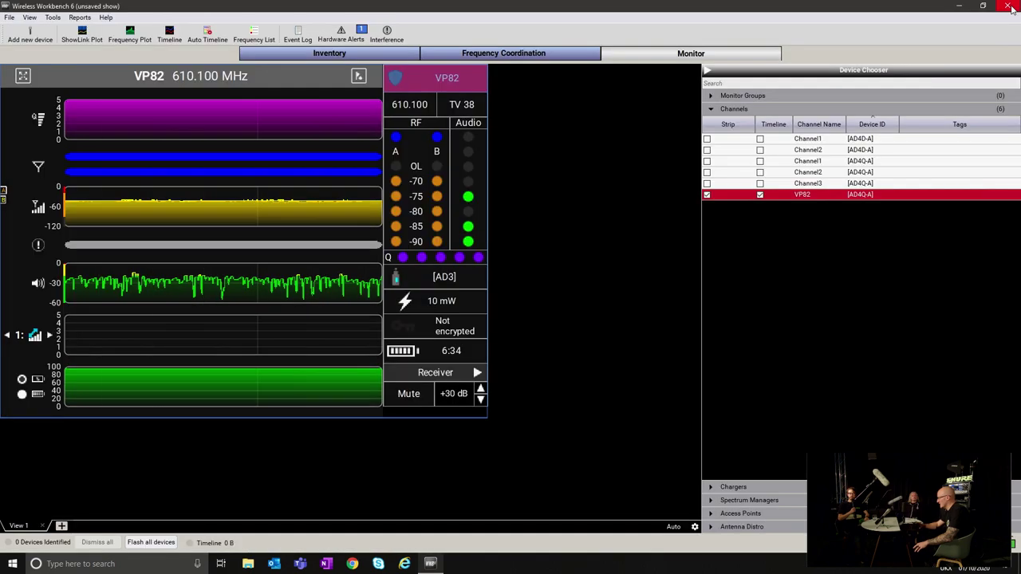
Reopen the timeline window and close the 2020-10-01_12-18-28_Oxford Circus log, saving its changes
click(169, 35)
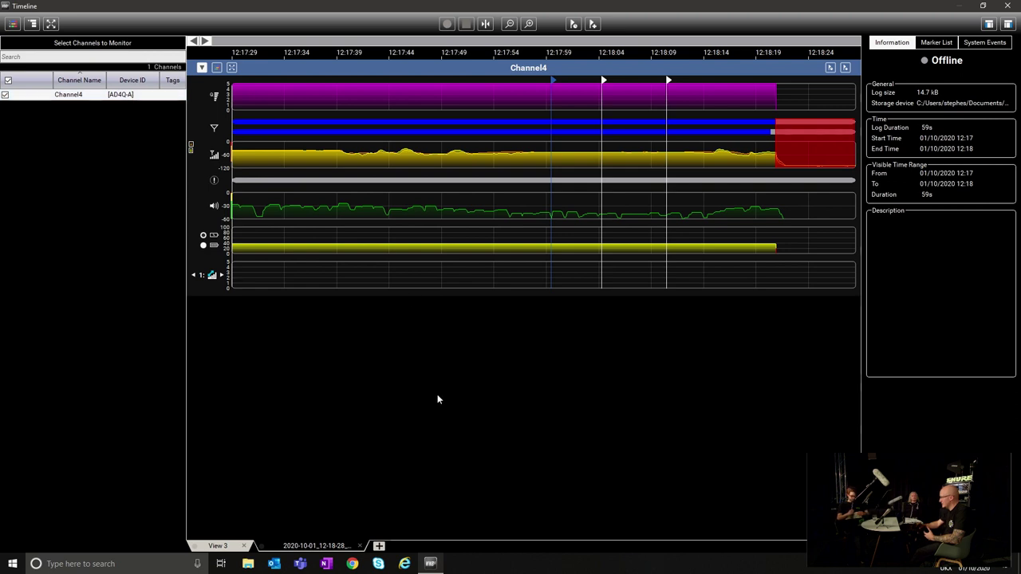
right_click(284, 548)
click(305, 565)
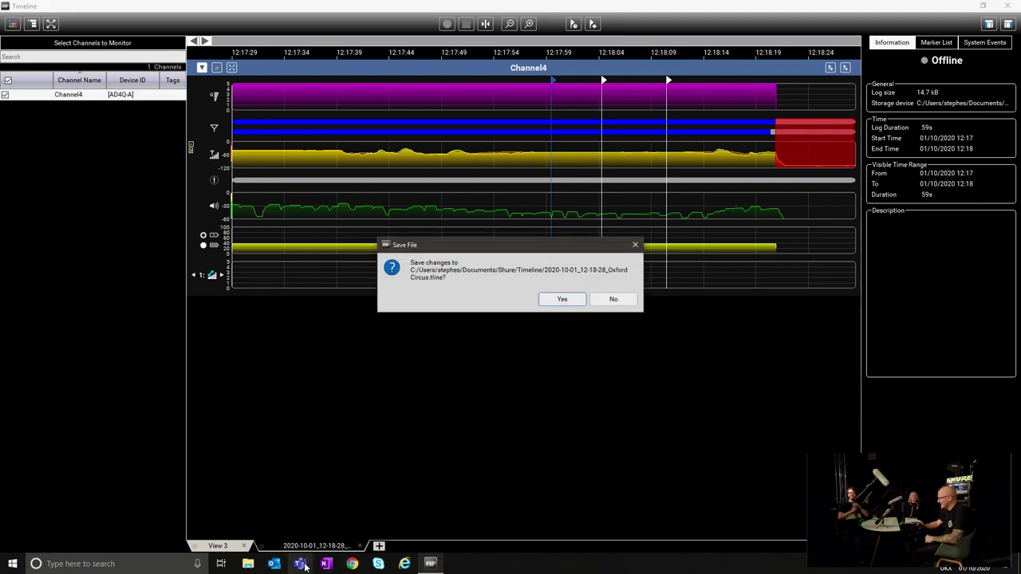
click(562, 299)
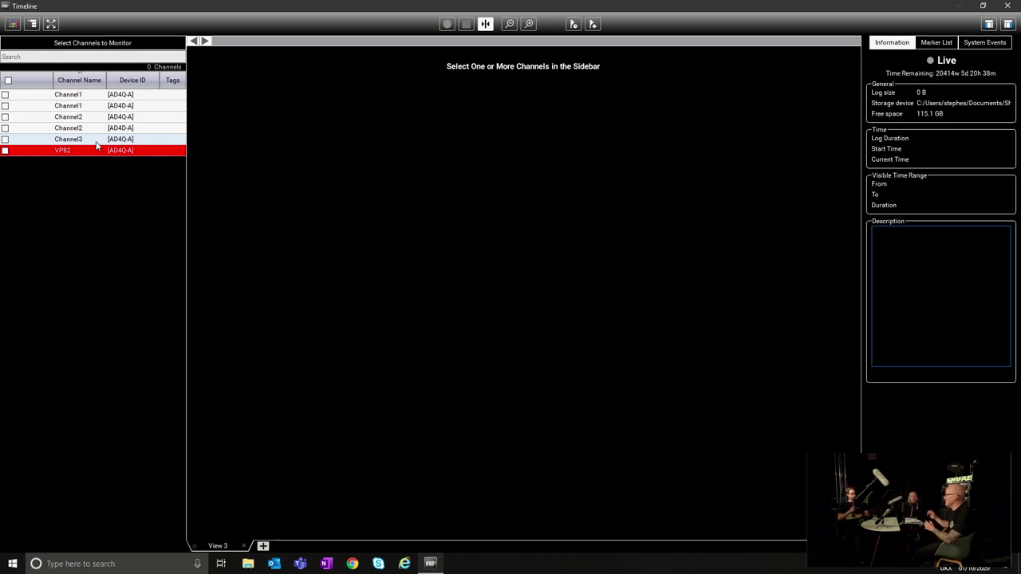
Record a live timeline of the VP82 channel and the AD4Q-A Channel1, and stop the recording
click(6, 151)
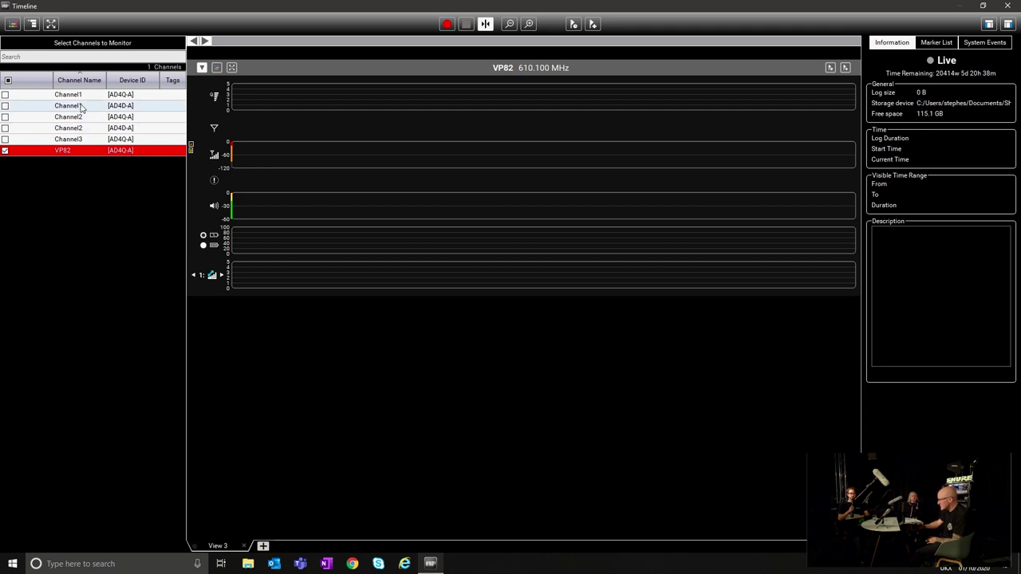
click(6, 95)
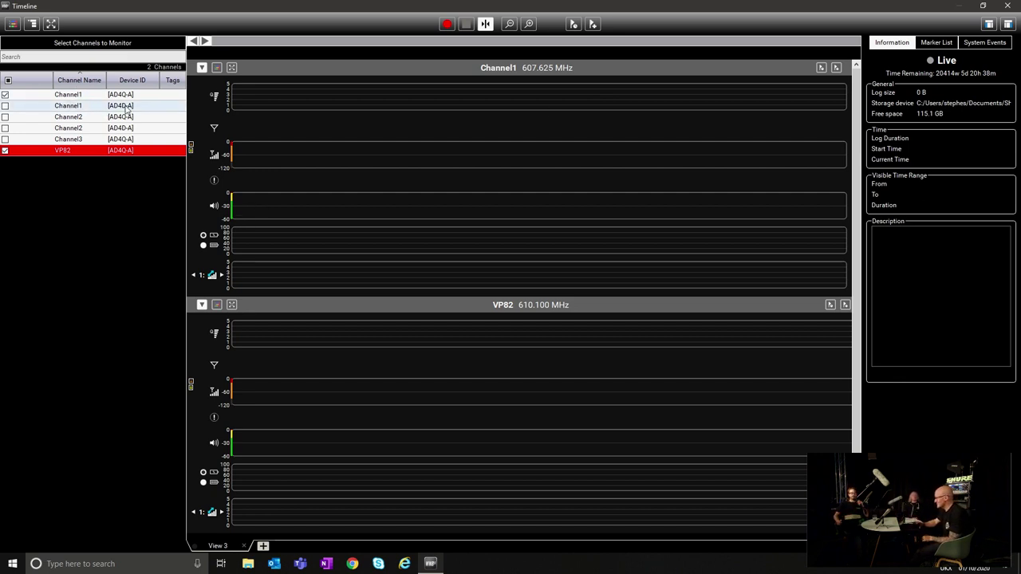
click(448, 25)
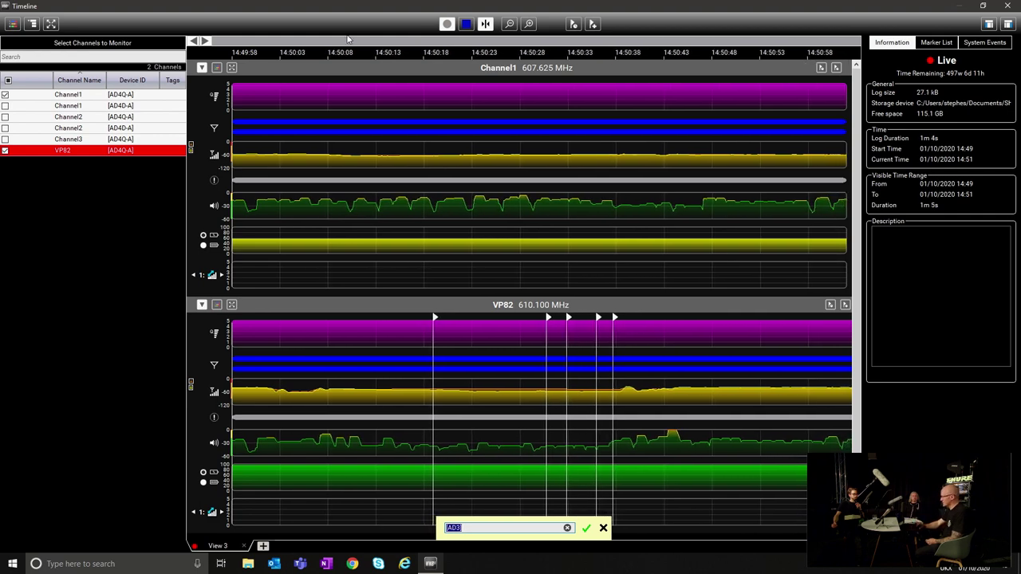
click(465, 26)
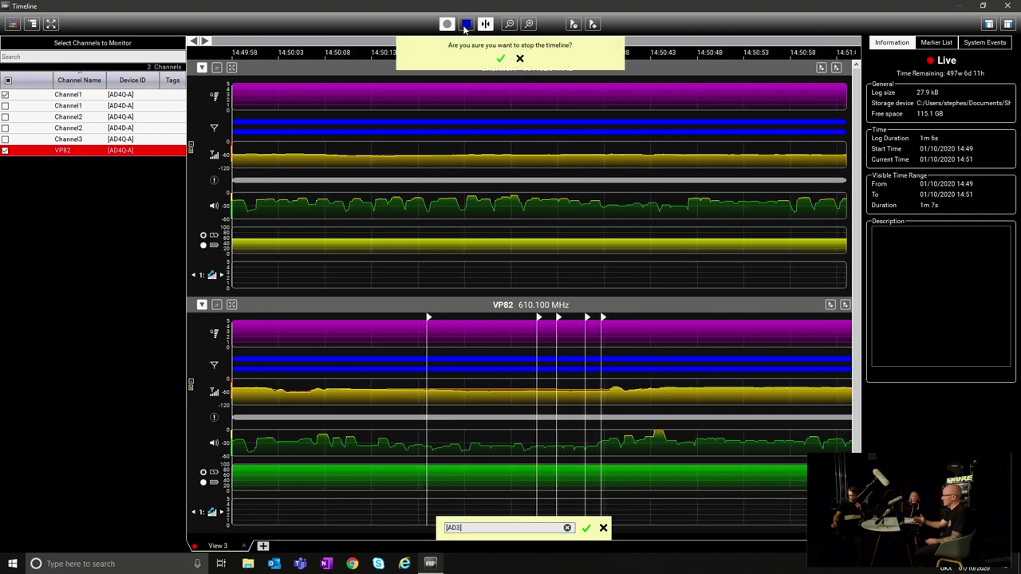
click(500, 59)
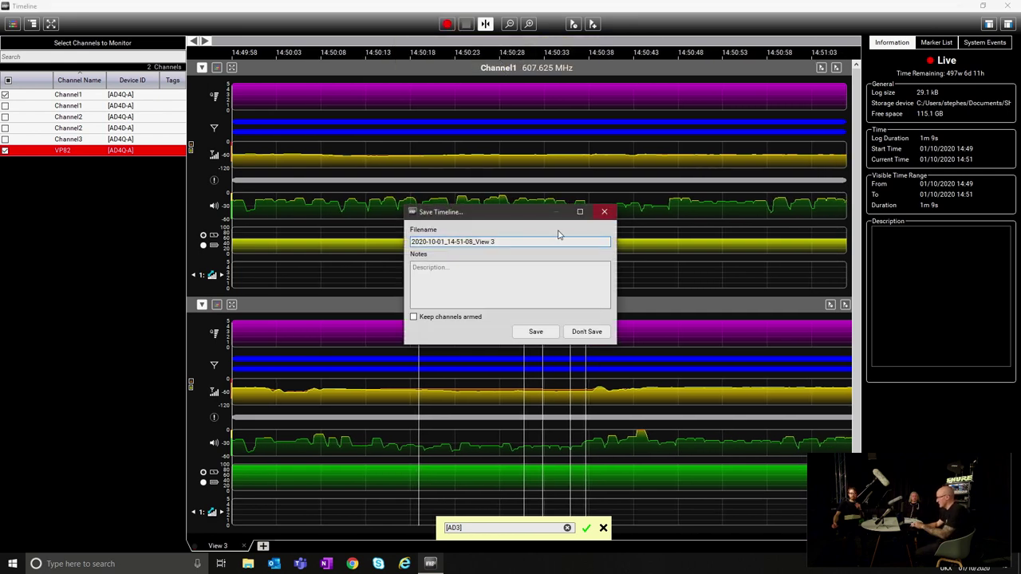